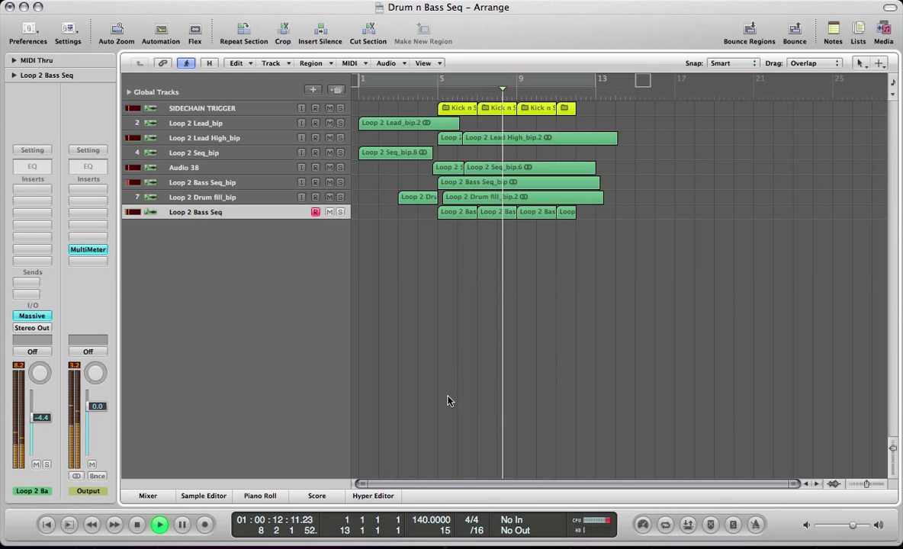
- Select the Loop 2 Bass Seq track and open its Massive instrument with the drum bass seq patch
click(208, 213)
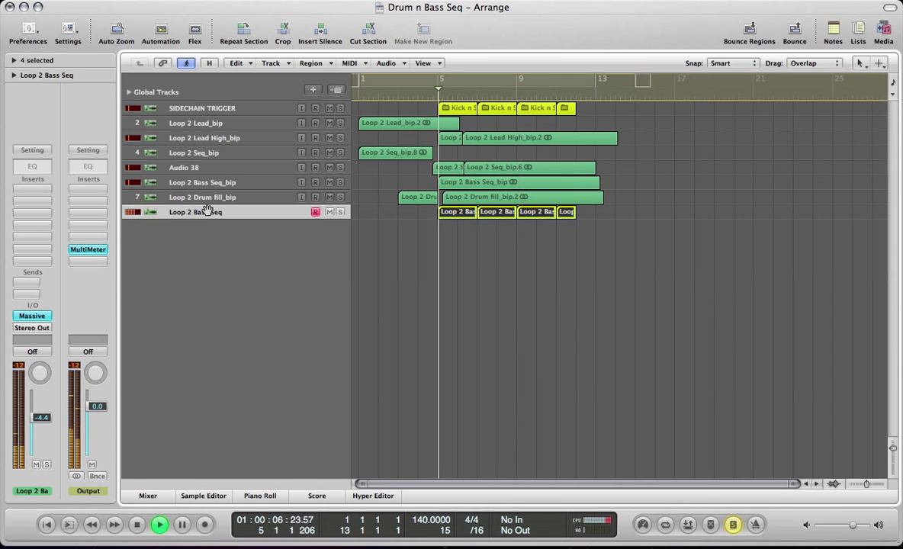
double_click(209, 213)
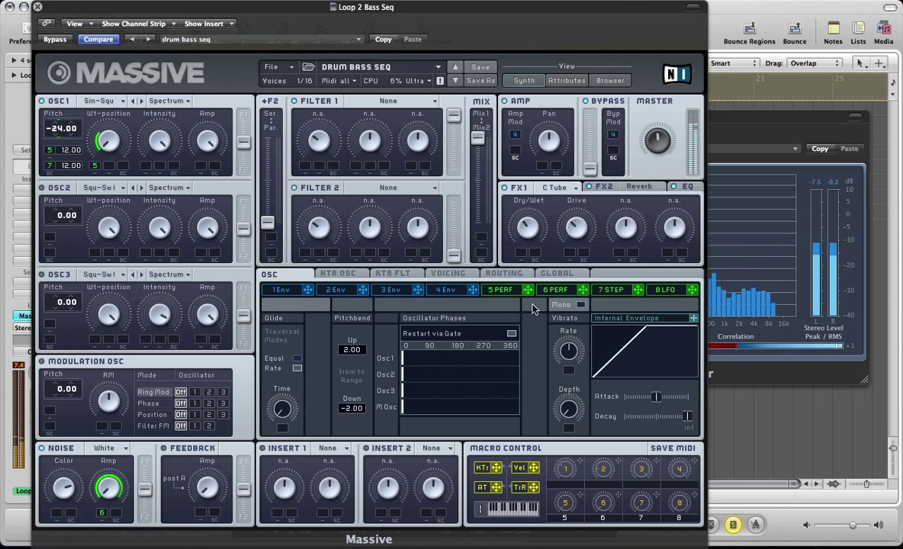
- Review the 6 PERF, 7 STEP and 8 LFO modulator pages, ending back on 6 PERF
click(555, 292)
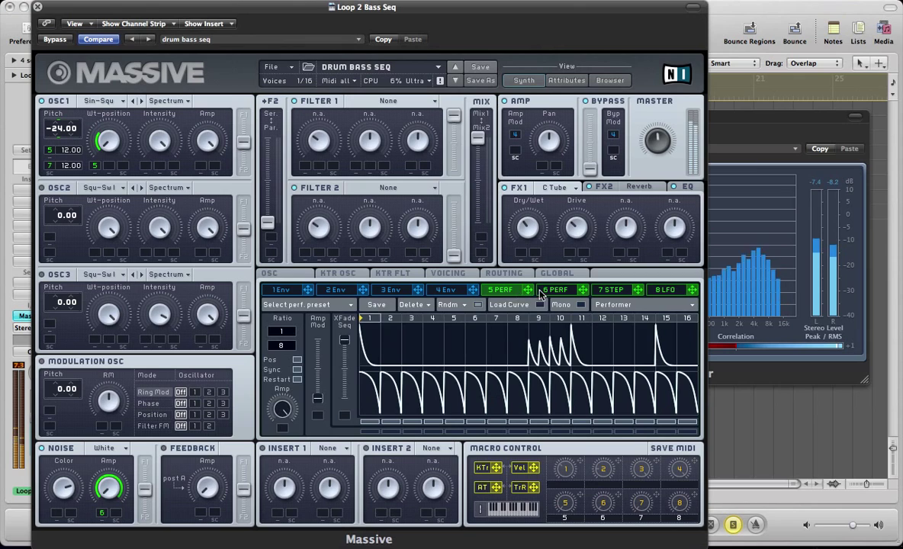
click(611, 290)
click(665, 290)
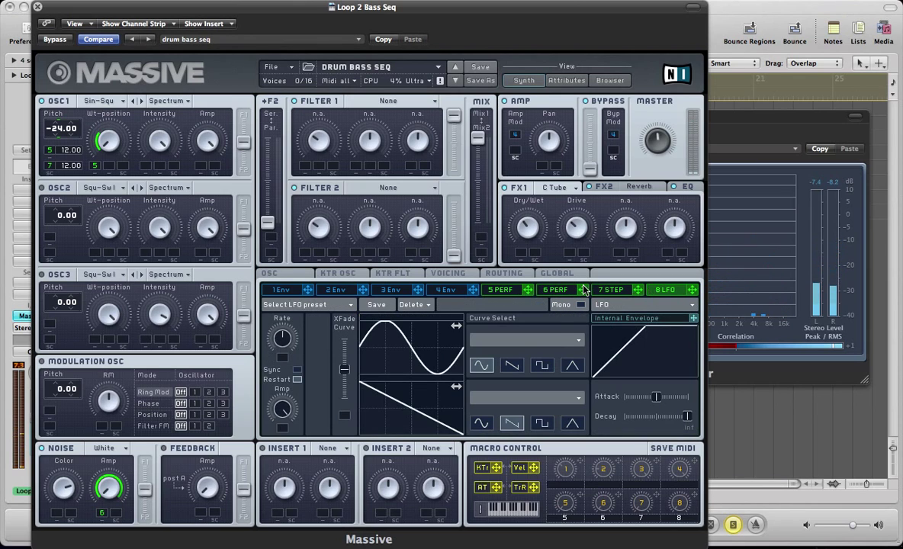
click(611, 290)
click(547, 292)
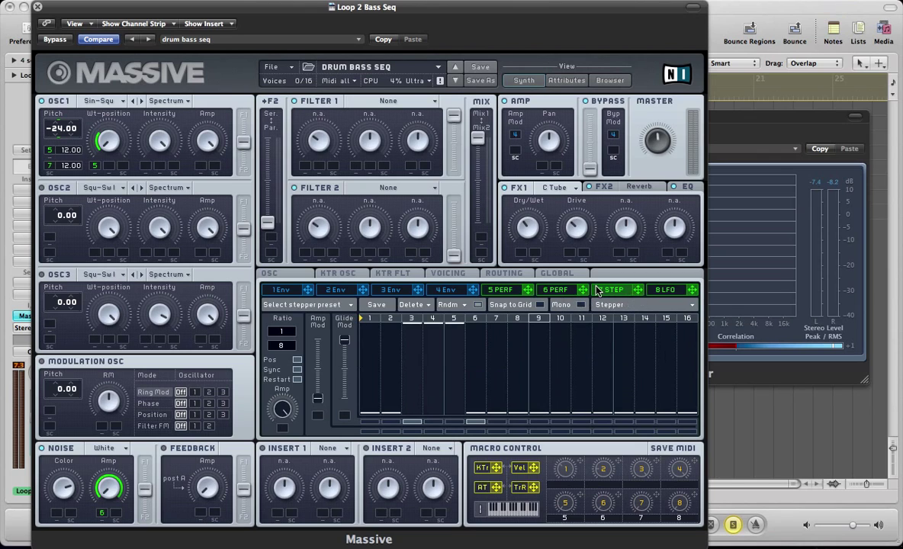
click(274, 68)
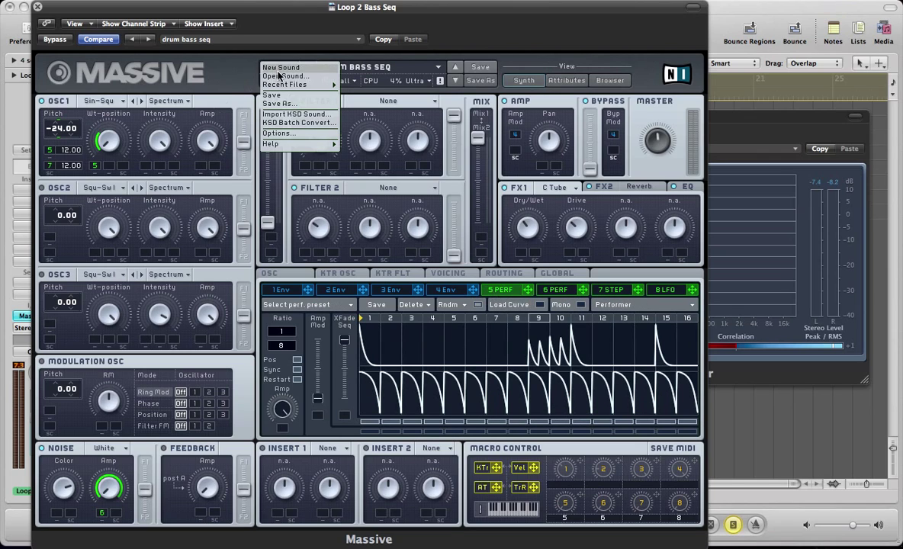
- Start a new blank sound and give oscillator 1 the Sin-Square wavetable
click(281, 68)
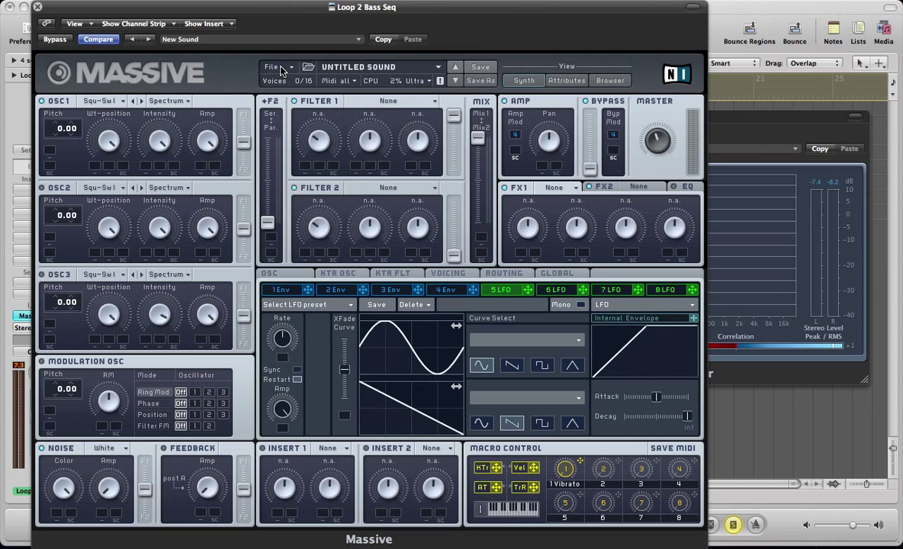
click(95, 107)
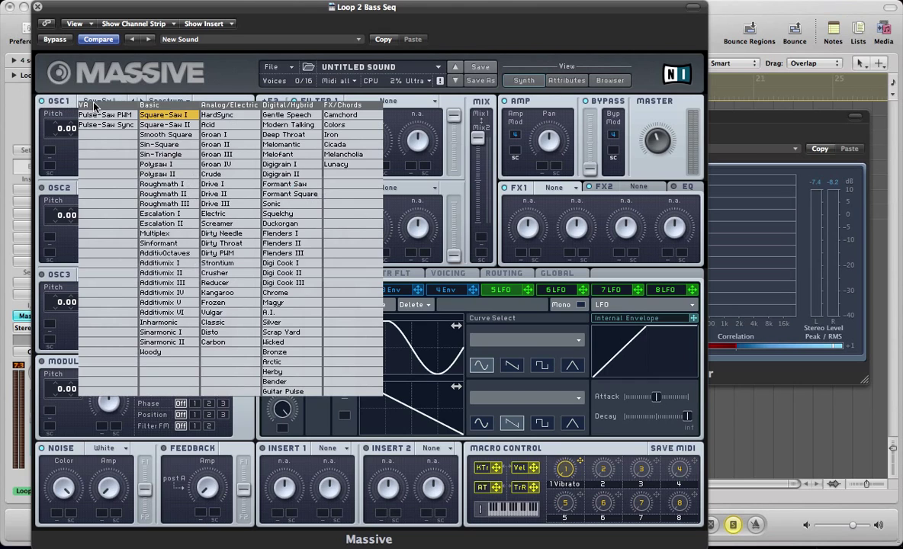
click(156, 145)
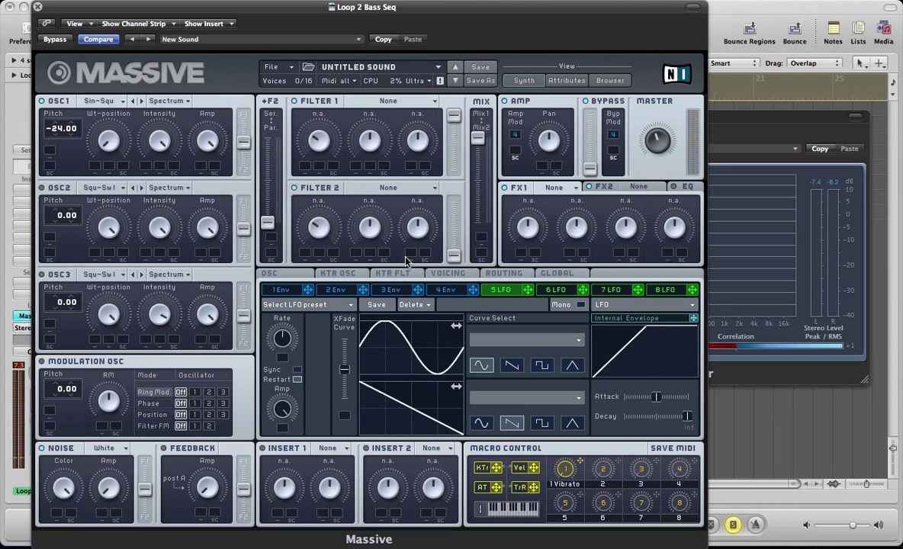
- Set the voicing to Monophon and shorten the envelope's Attack
click(448, 273)
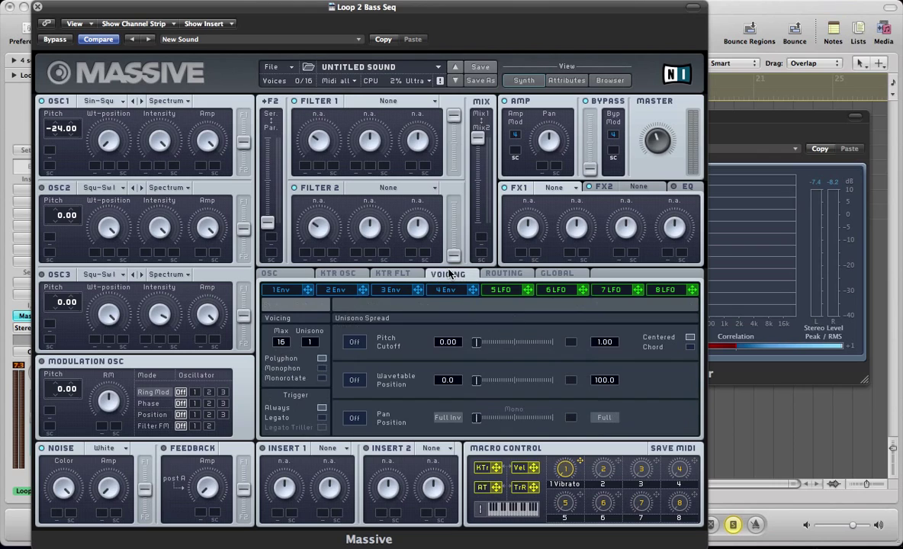
click(322, 369)
click(273, 274)
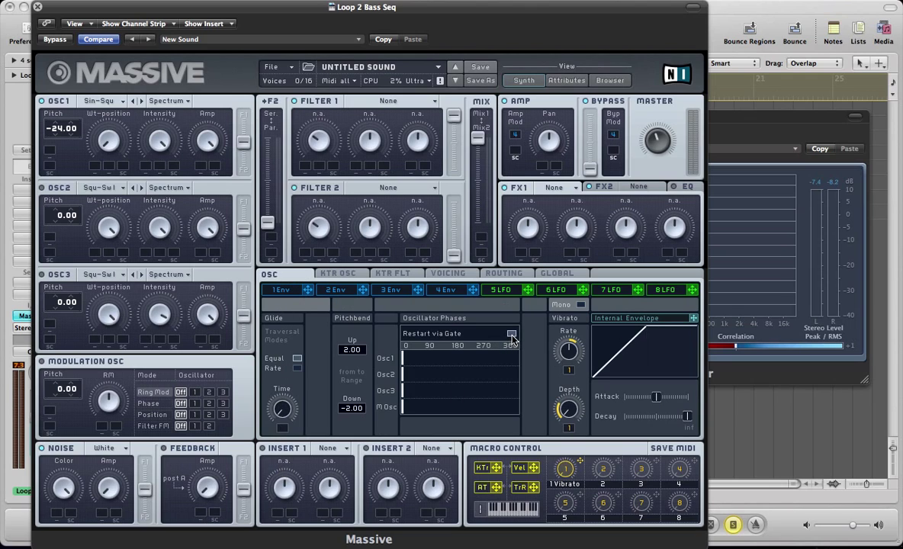
click(411, 290)
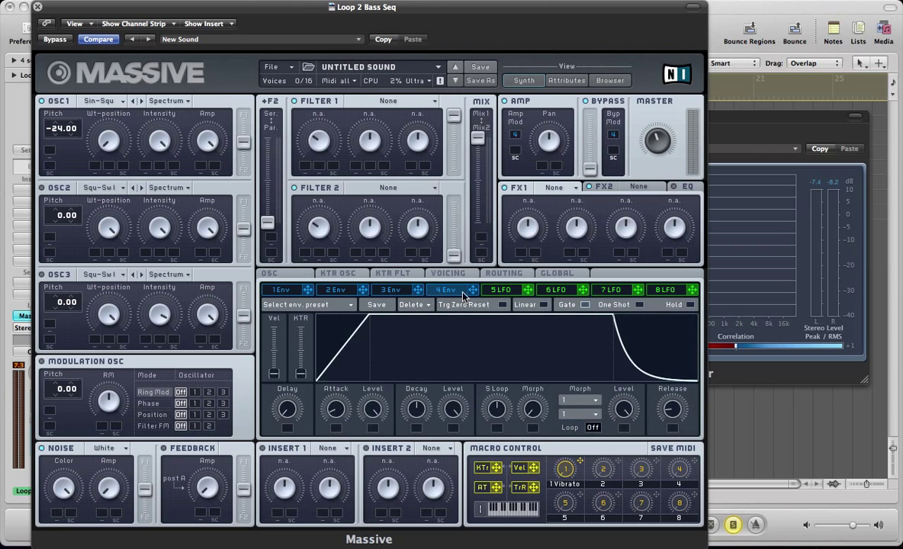
drag(341, 414, 344, 463)
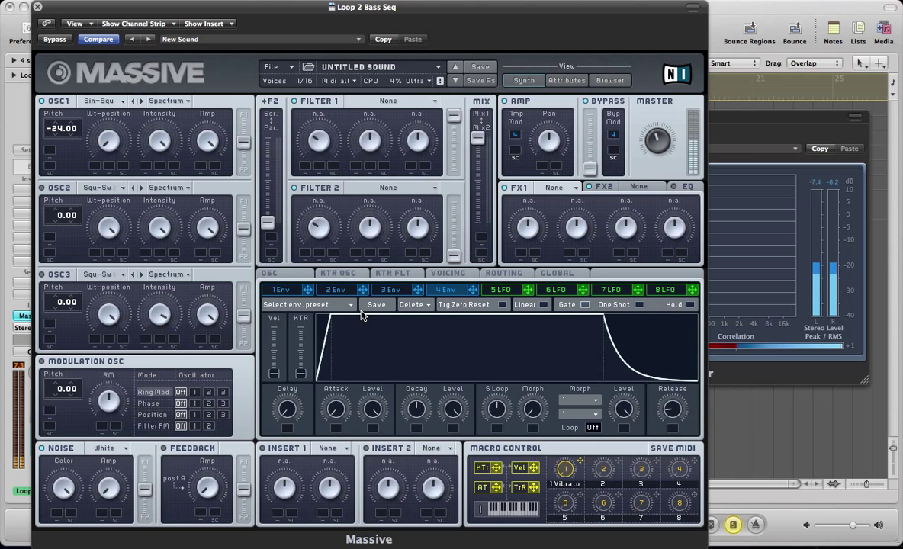
- Make slot 5 a tempo-synced Performer modulating OSC1 pitch by 12.00, with XFade Seq raised
click(504, 290)
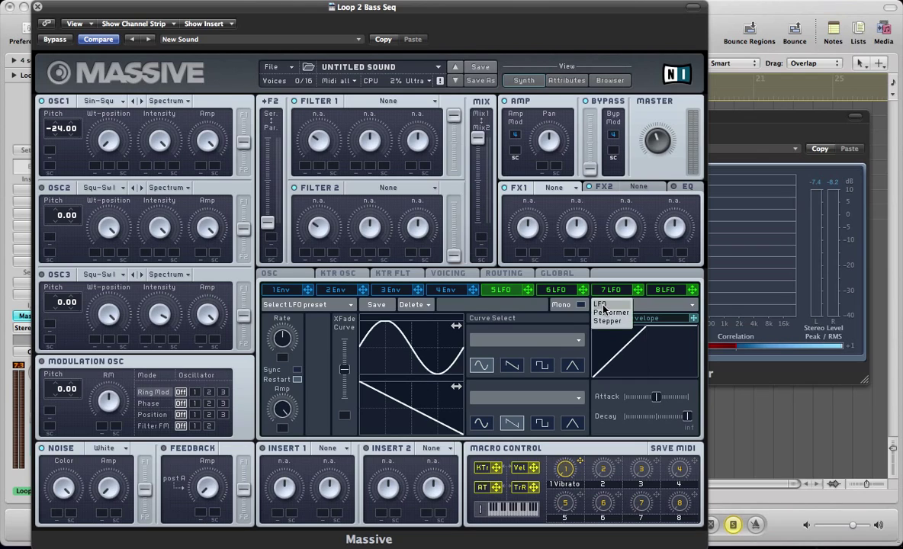
click(605, 313)
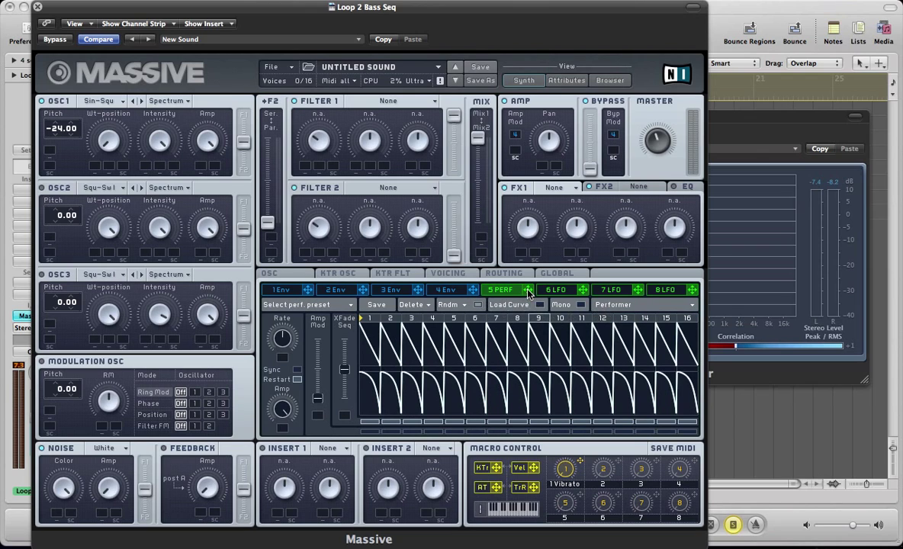
drag(528, 294, 49, 149)
drag(65, 151, 71, 142)
click(297, 369)
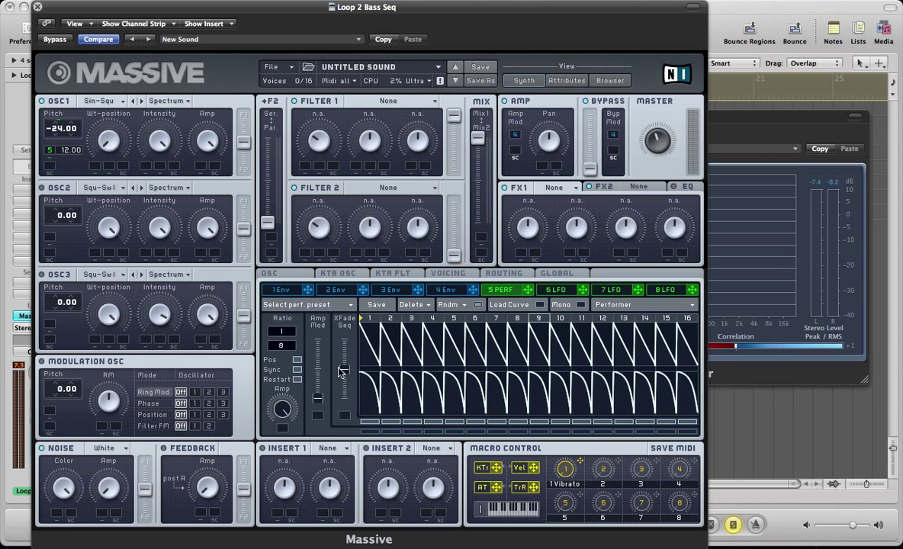
drag(344, 372, 318, 312)
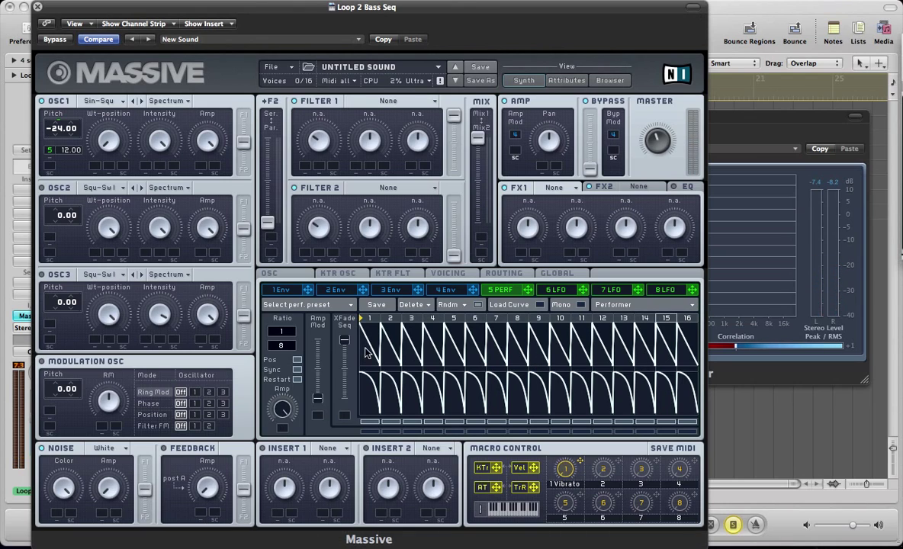
- Paint a decay curve into step 1 and a spike at step 15, flatten the rest, and audition
click(538, 306)
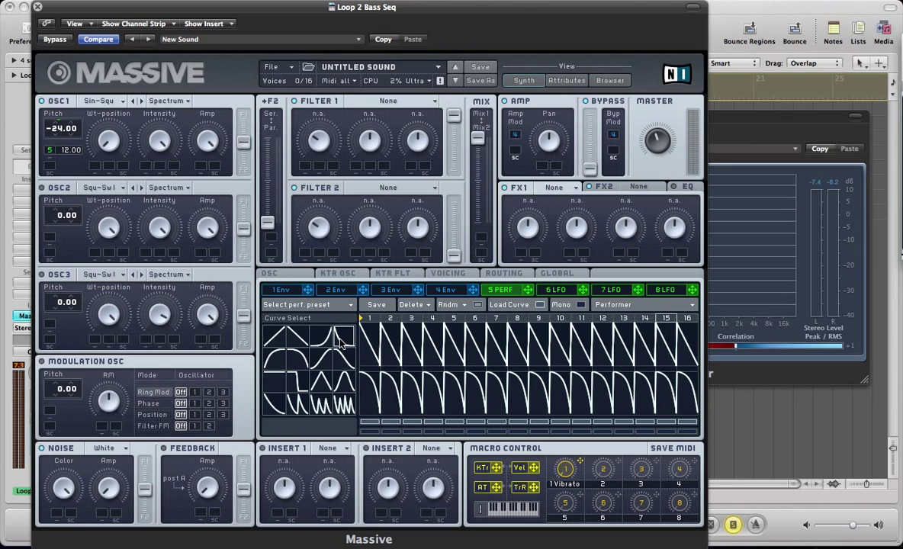
click(375, 341)
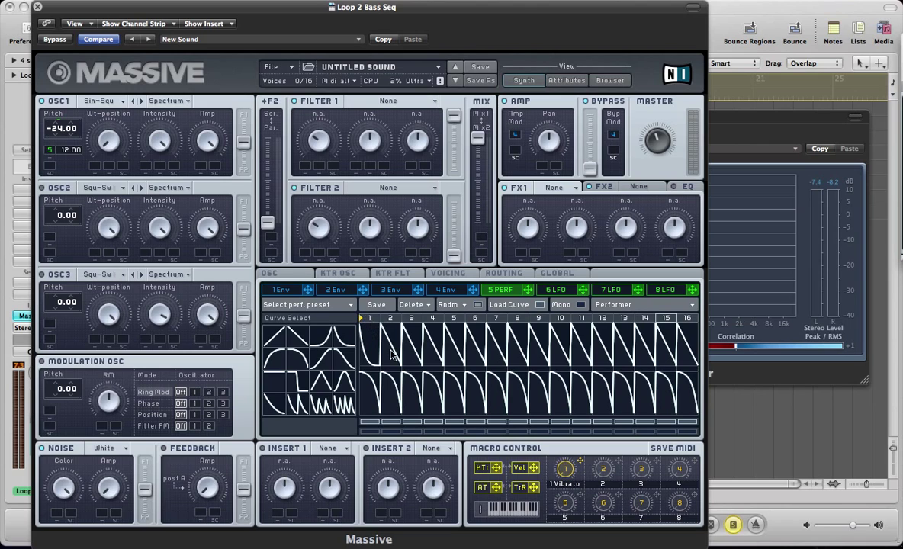
mouse_move(365, 328)
mouse_down()
mouse_move(398, 368)
mouse_move(406, 359)
mouse_move(484, 389)
mouse_move(508, 366)
mouse_move(568, 358)
mouse_move(624, 379)
mouse_move(600, 319)
mouse_up()
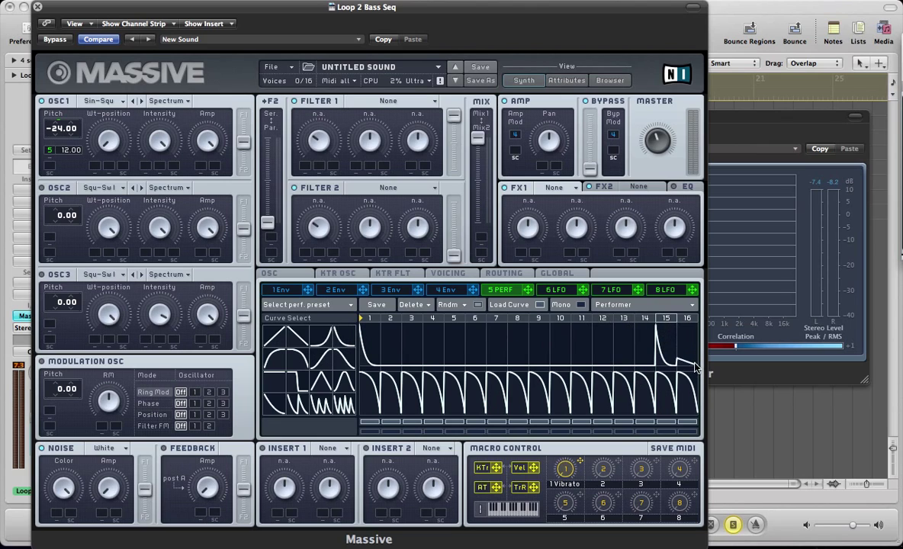
drag(647, 353, 688, 379)
key(space)
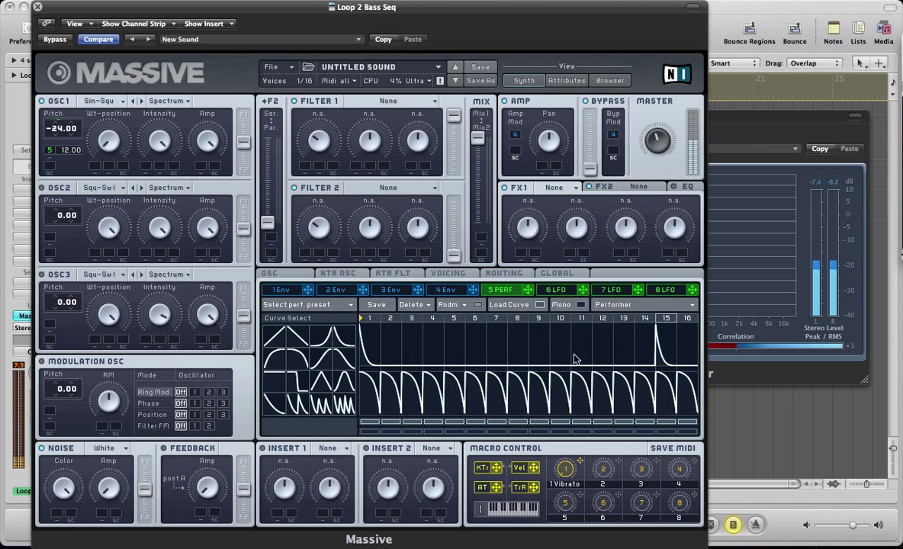
key(space)
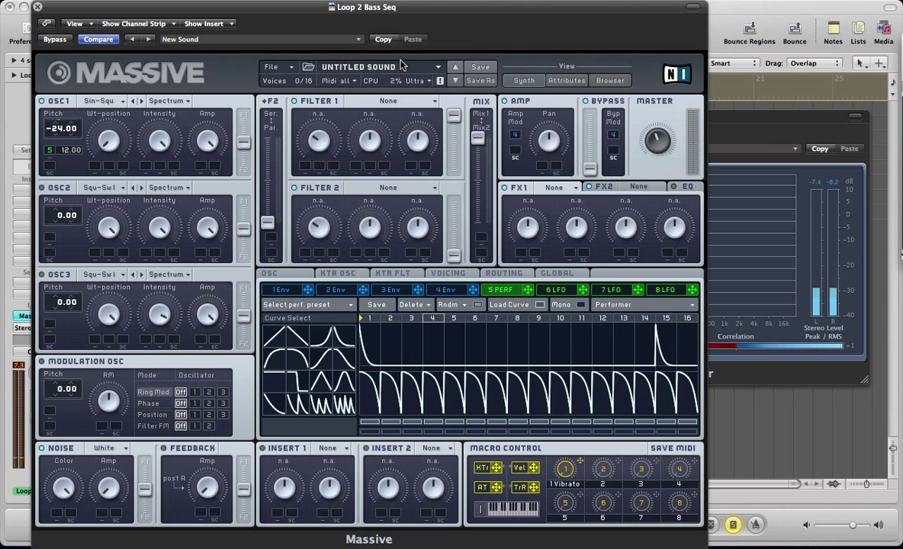
- Draw spike curves into performer steps 7–10
click(288, 404)
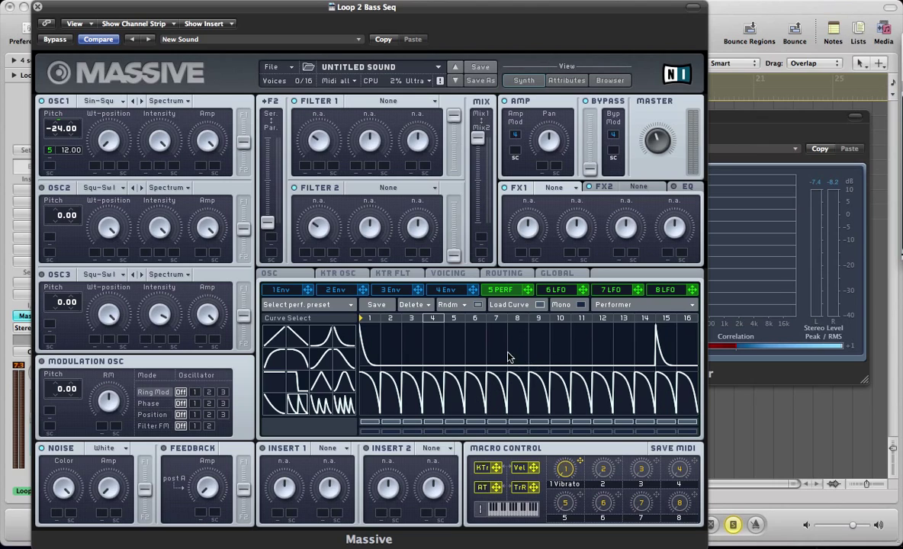
drag(508, 339, 536, 336)
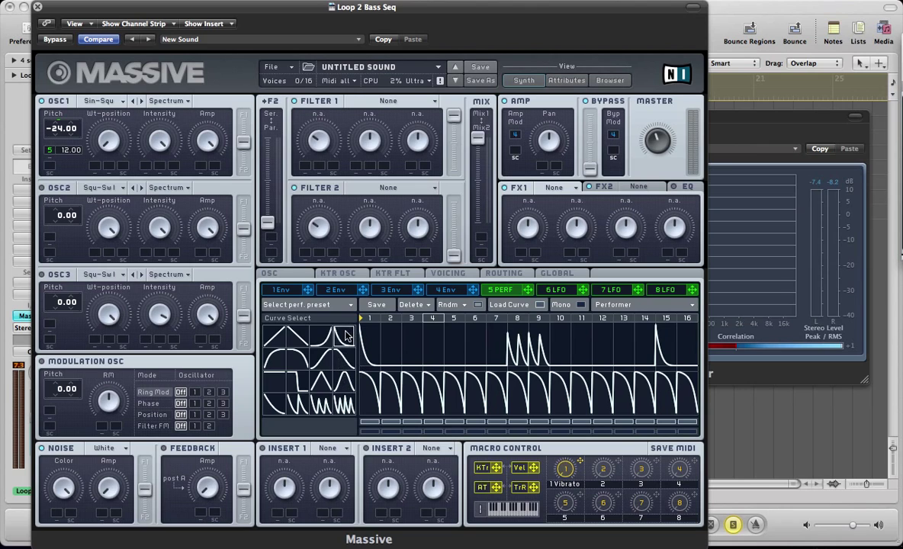
drag(347, 336, 559, 332)
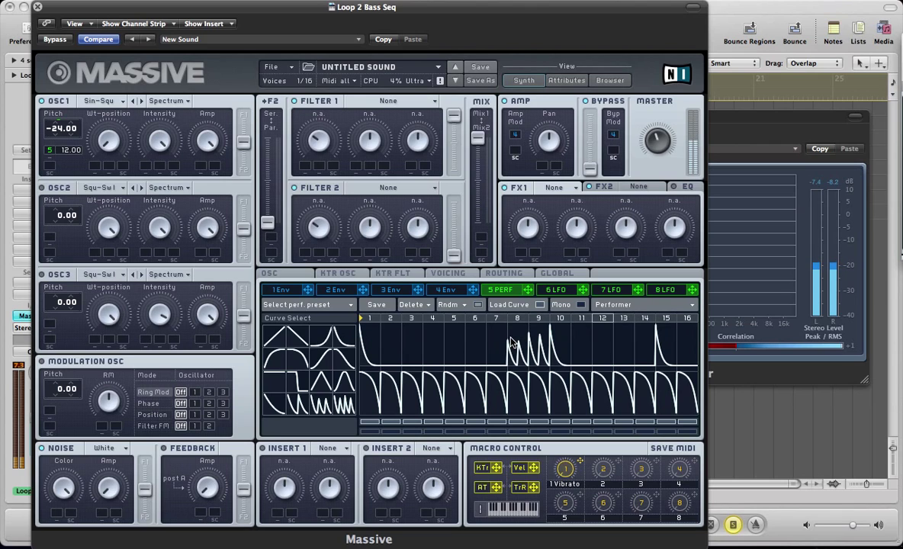
- Make slot 6 a tempo-synced Performer routed to noise volume, with XFade Seq adjusted
click(541, 305)
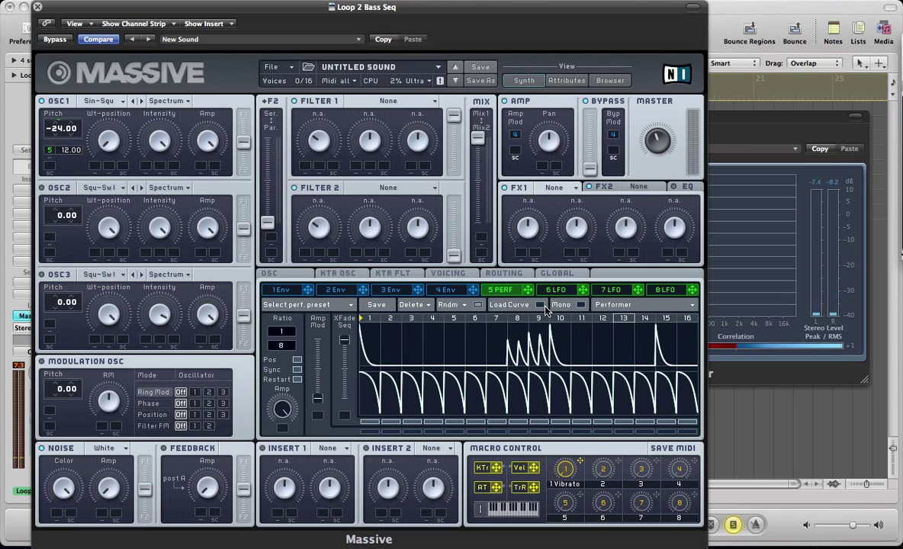
click(548, 291)
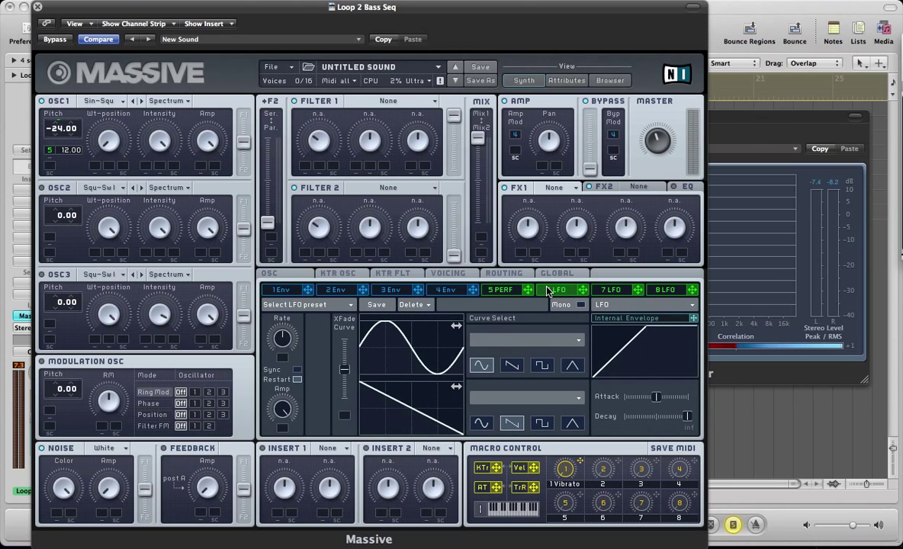
click(599, 303)
click(600, 314)
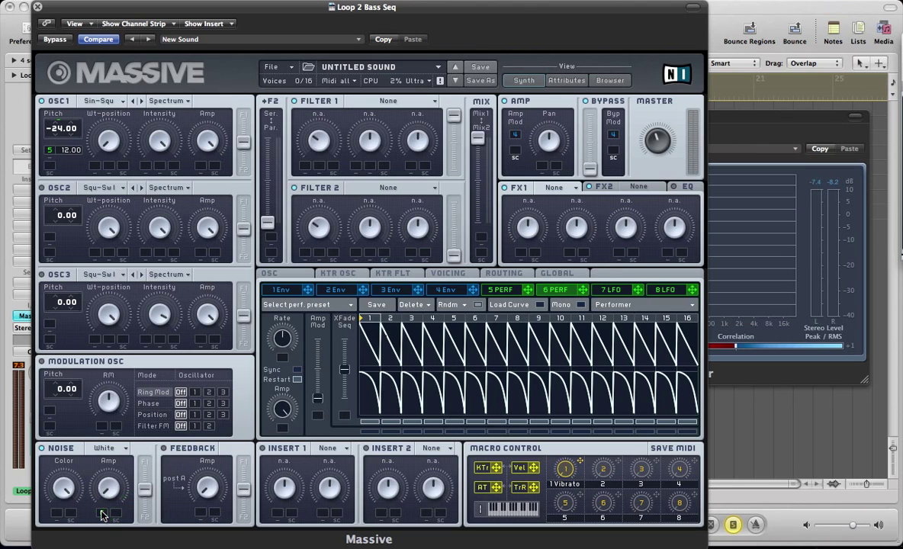
drag(100, 506, 102, 512)
click(296, 371)
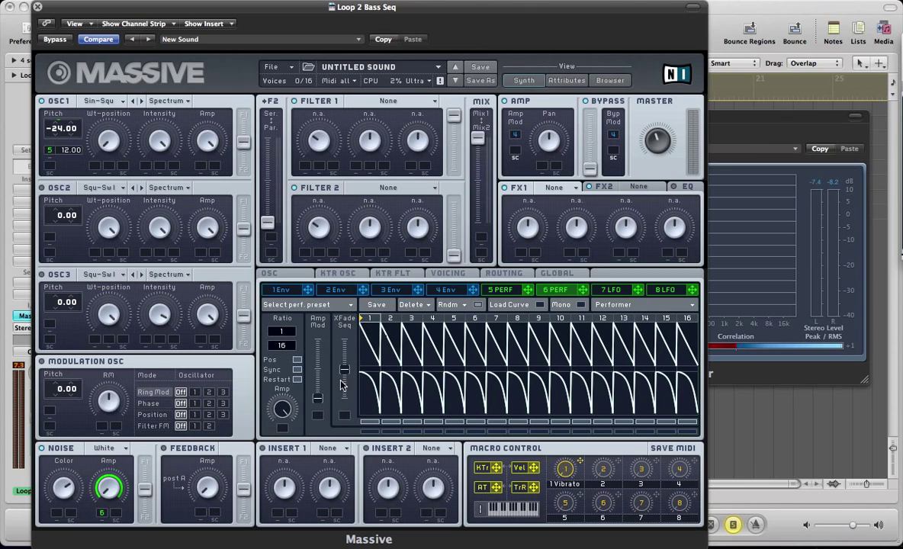
drag(341, 379, 336, 297)
- Silence the early steps and steps 10–16, then paint a multi-peak burst across steps 15–16
mouse_move(372, 344)
mouse_down()
mouse_move(372, 370)
mouse_move(414, 380)
mouse_move(525, 370)
mouse_up()
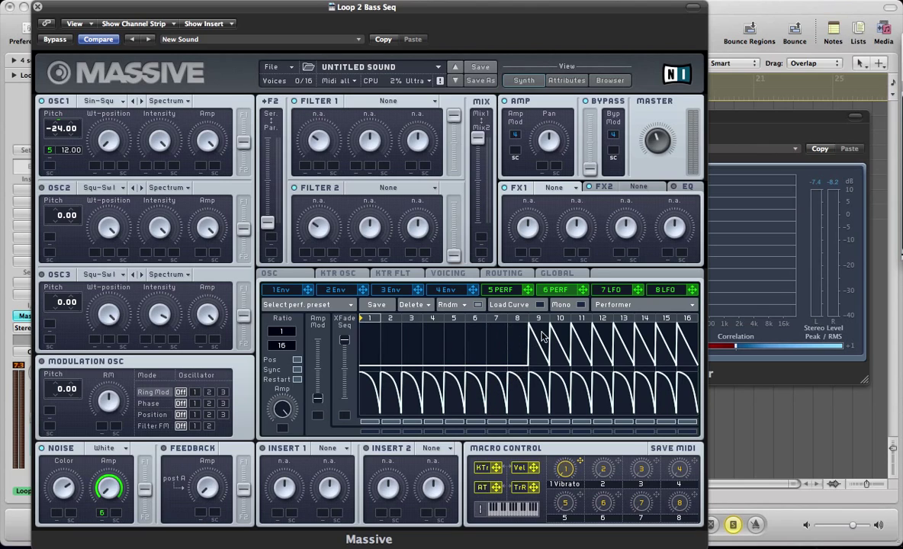
click(565, 376)
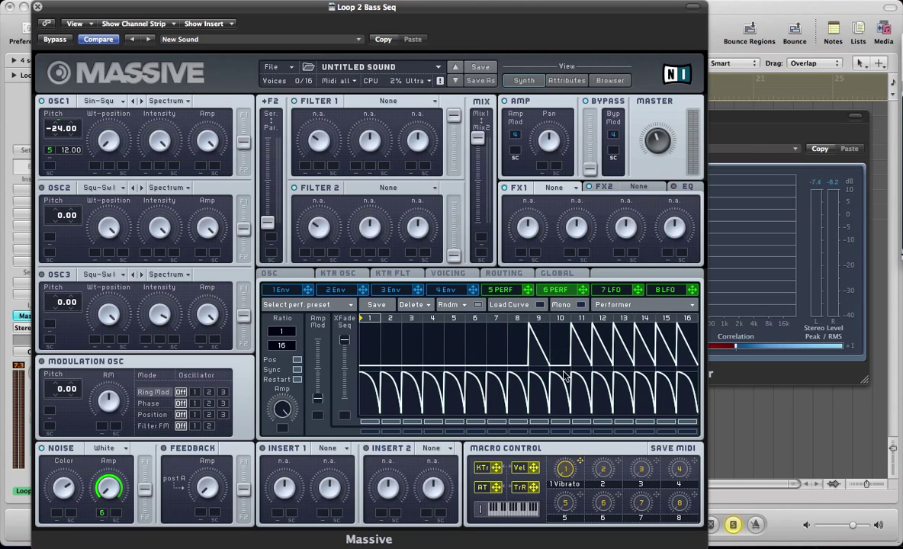
mouse_move(567, 373)
mouse_down()
mouse_move(576, 348)
mouse_move(679, 359)
mouse_up()
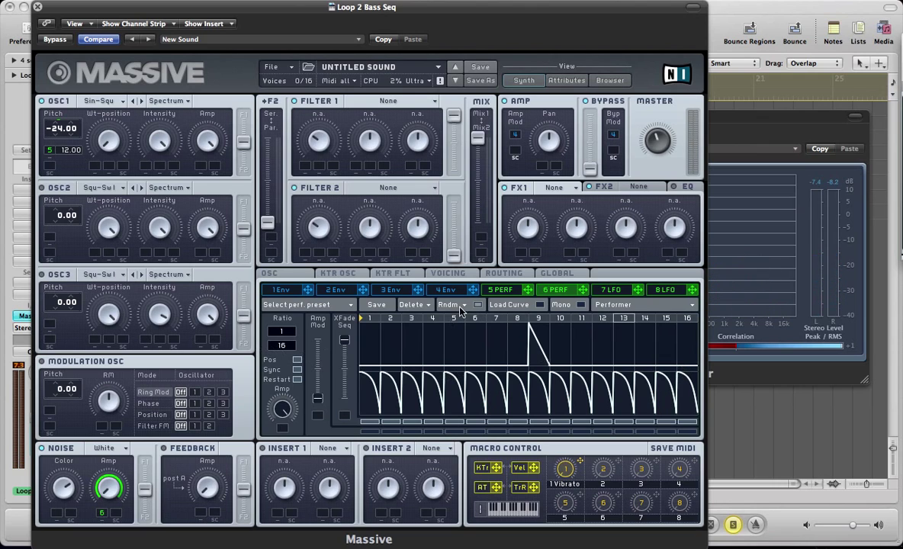
click(538, 305)
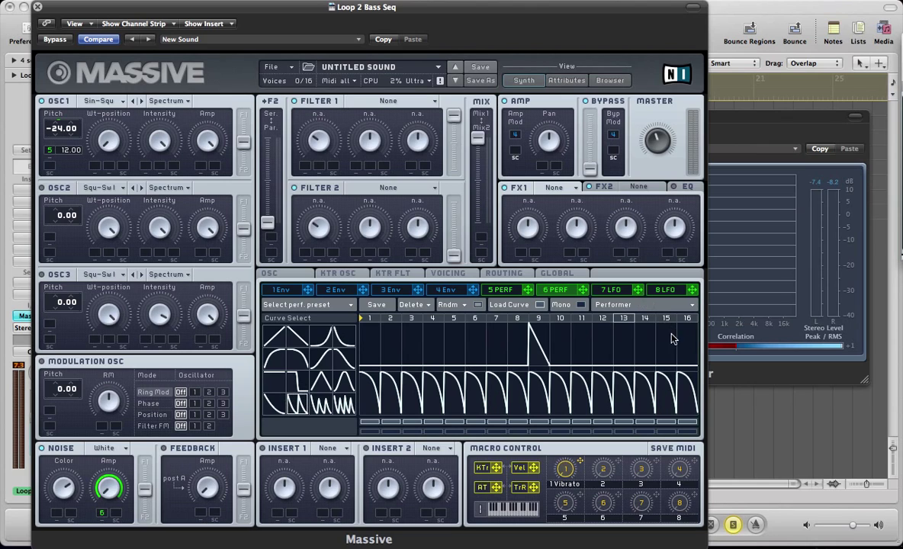
drag(671, 339, 692, 334)
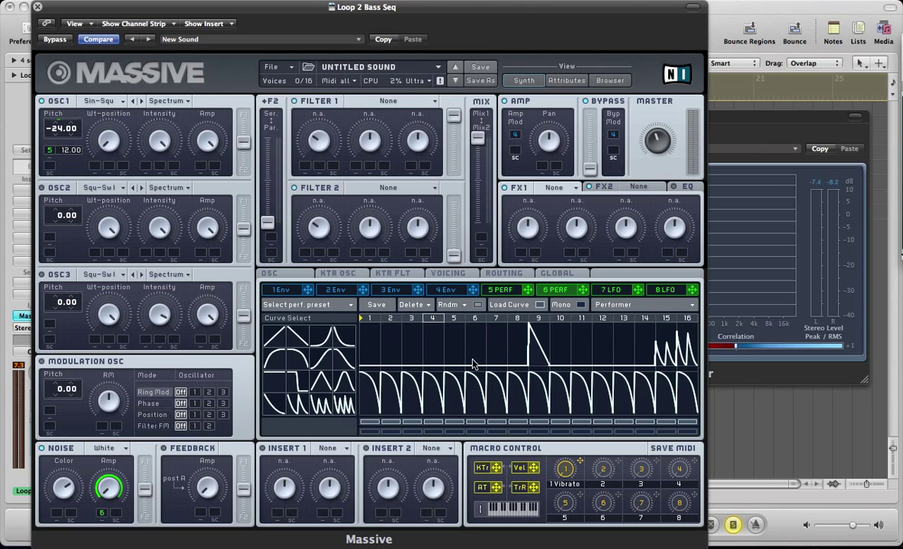
- Turn slot 7 into a Stepper synced to tempo at a 1/8 ratio
click(607, 291)
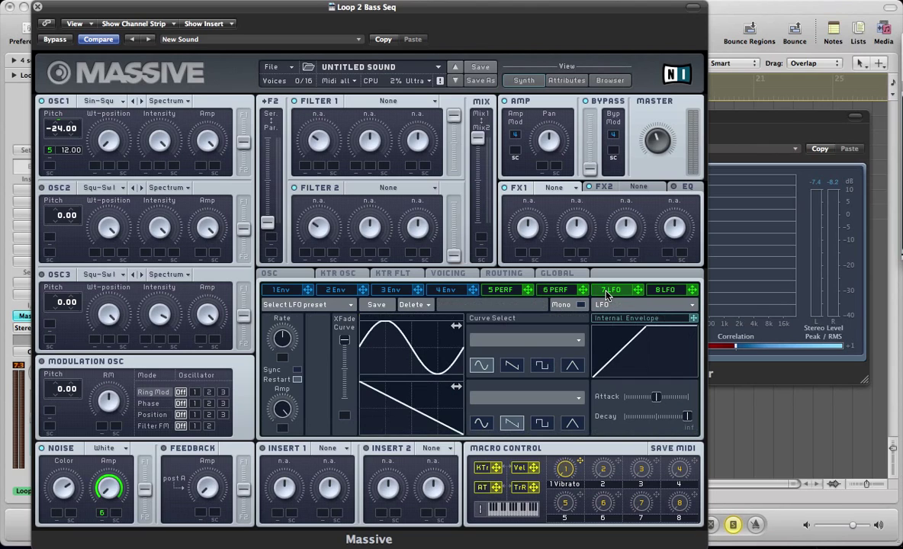
click(606, 306)
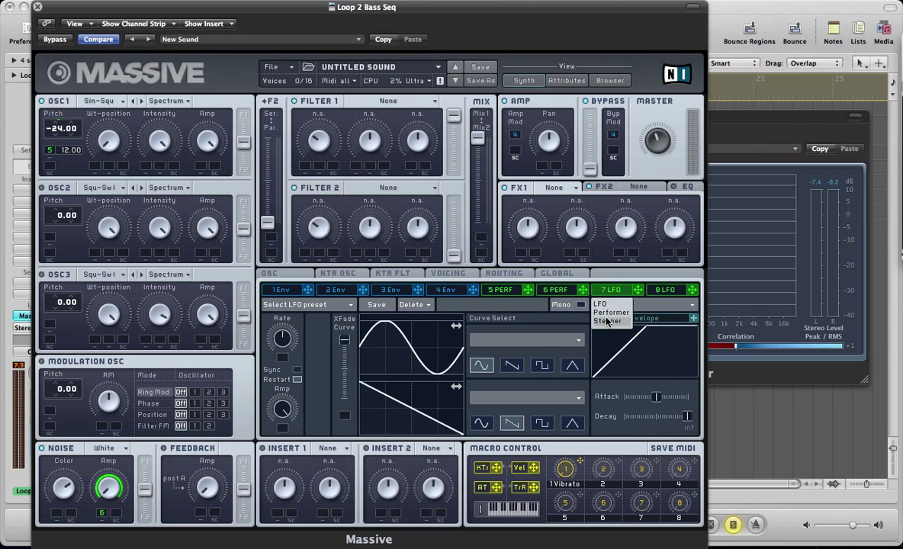
click(607, 322)
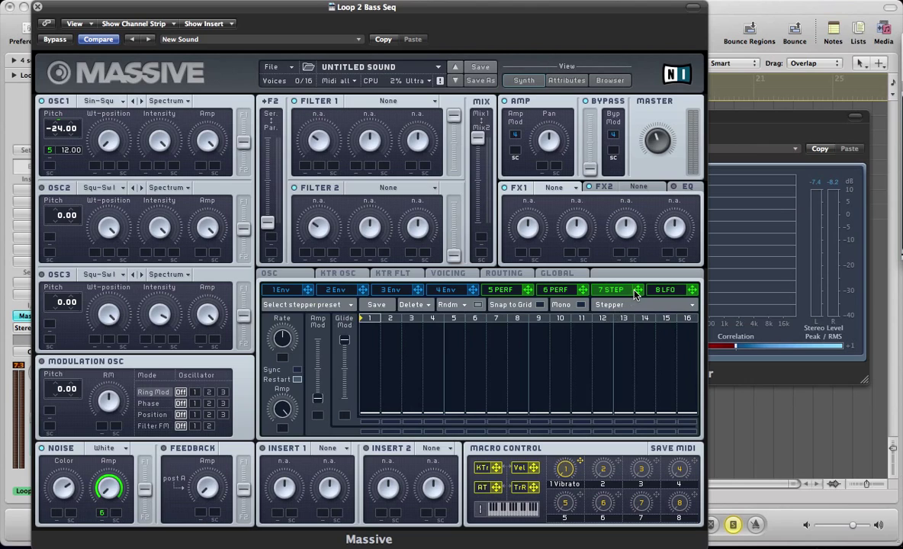
click(297, 370)
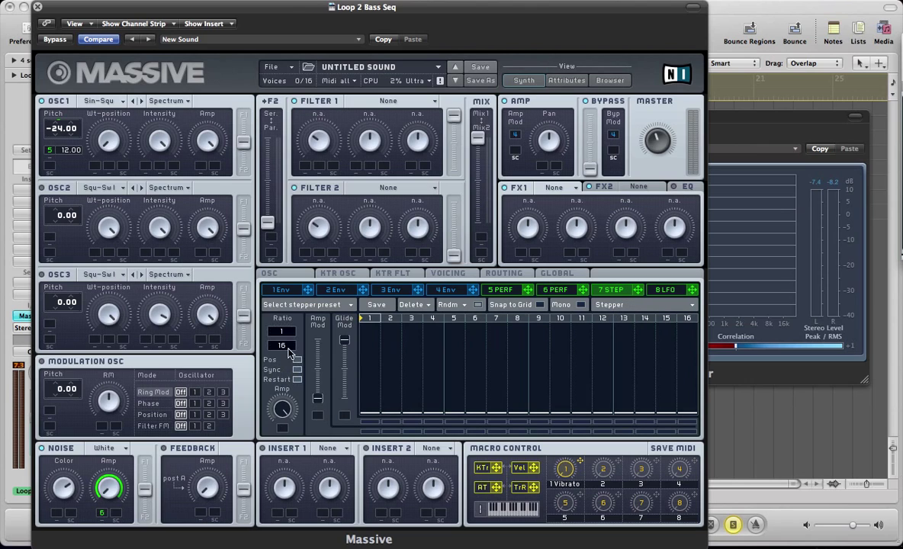
drag(285, 349, 289, 361)
- Route the stepper to OSC1 pitch at 12.00, raise steps 3–4 fully, and max out Glide
drag(636, 290, 52, 167)
drag(66, 169, 75, 164)
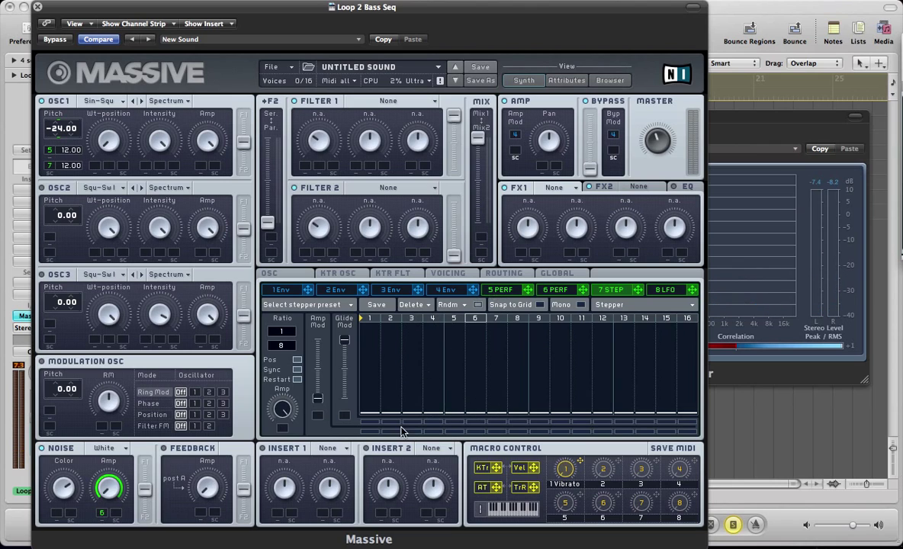
mouse_move(412, 401)
mouse_down()
mouse_move(416, 305)
mouse_move(451, 305)
mouse_up()
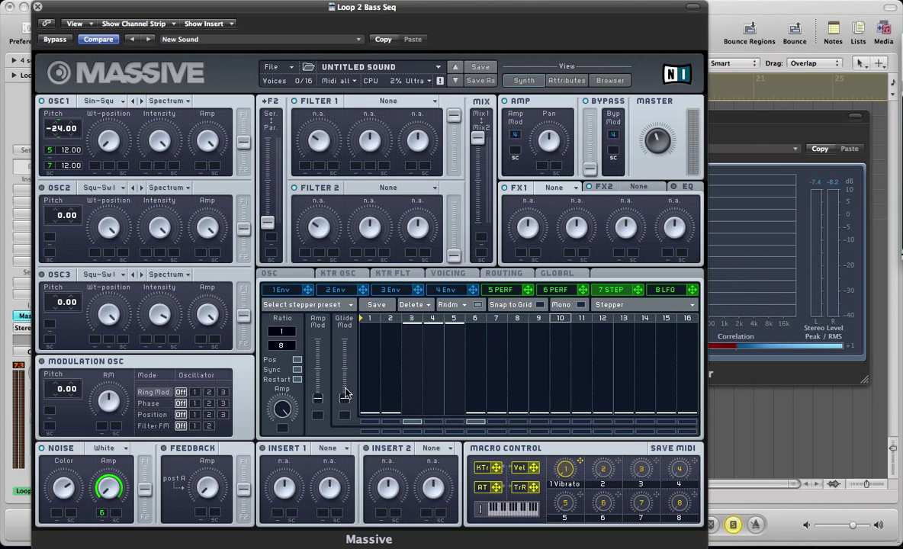
drag(345, 396, 353, 304)
- Load Classic Tube into FX1 and Reverb into FX2, turning up the Reverb's Color
click(555, 187)
click(548, 315)
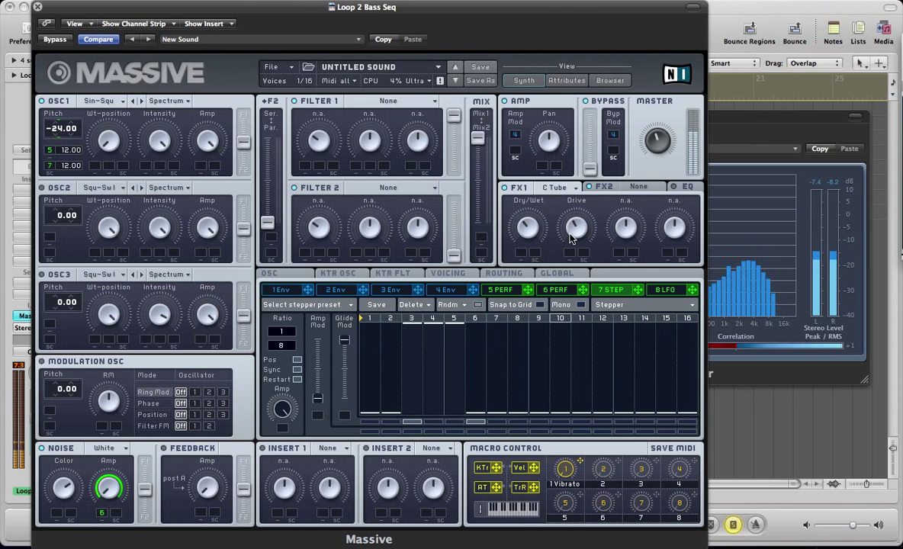
click(636, 186)
click(637, 197)
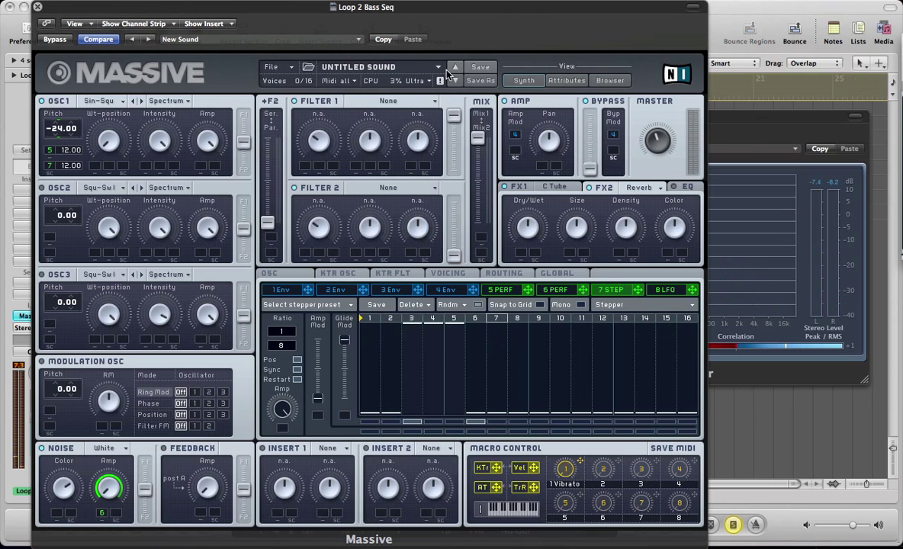
drag(679, 229, 673, 185)
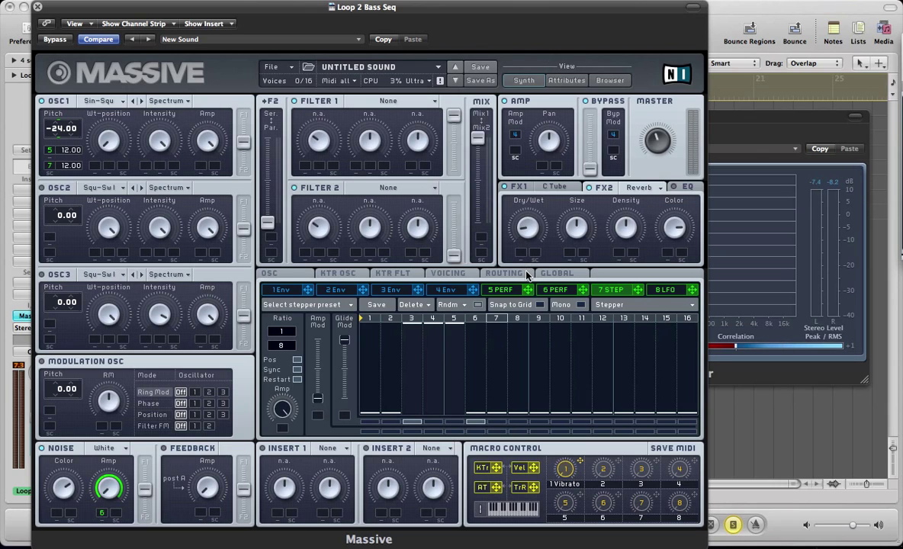
- Route the 6 PERF performer to the FX2 Reverb Dry/Wet knob
click(543, 294)
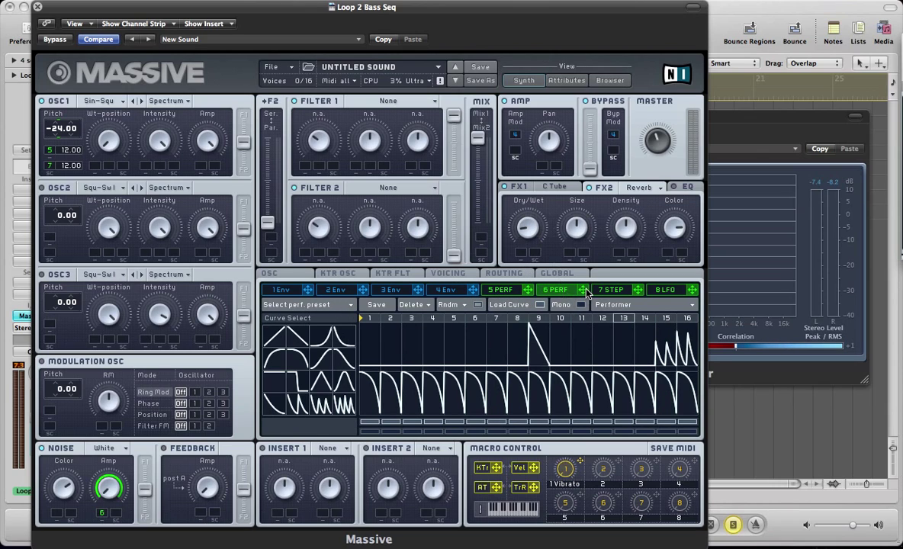
drag(583, 290, 521, 242)
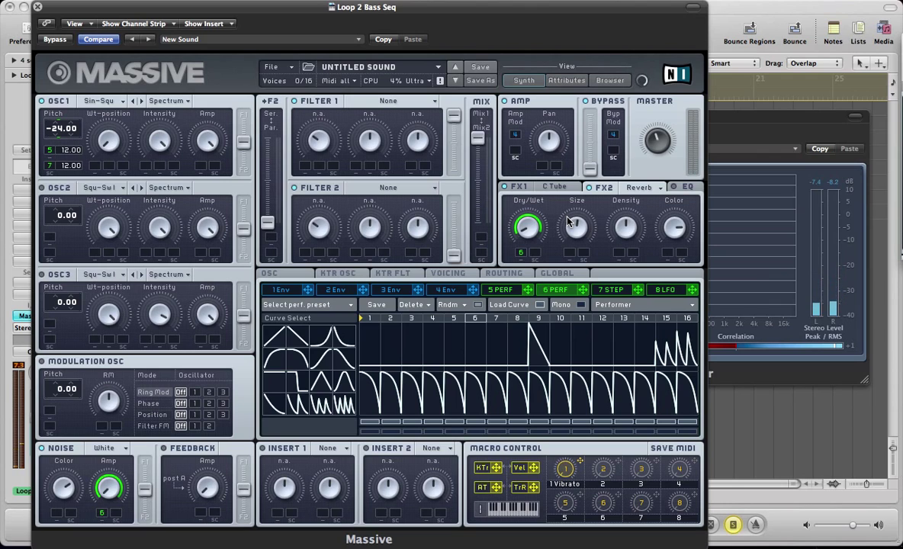
- Route the 5 PERF sequence to OSC1's wavetable position and set its modulation amount
click(501, 292)
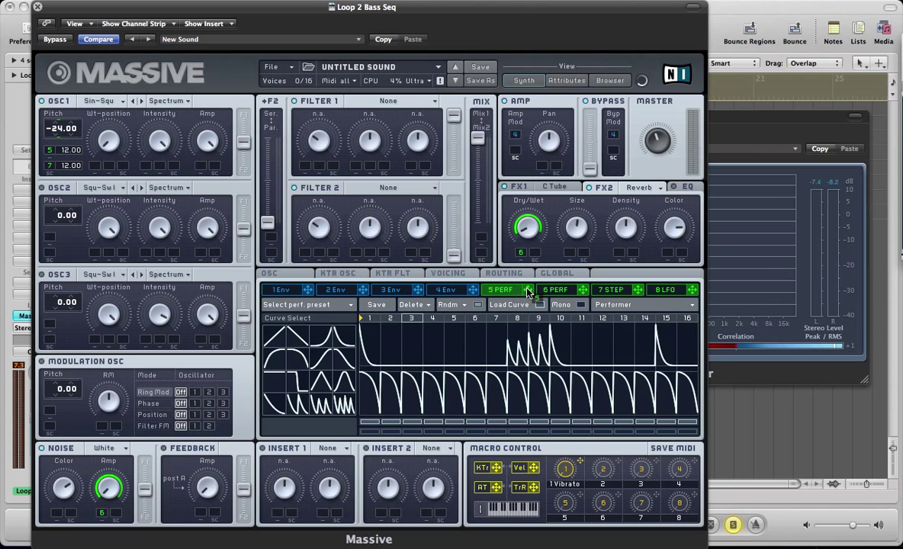
drag(526, 292, 95, 166)
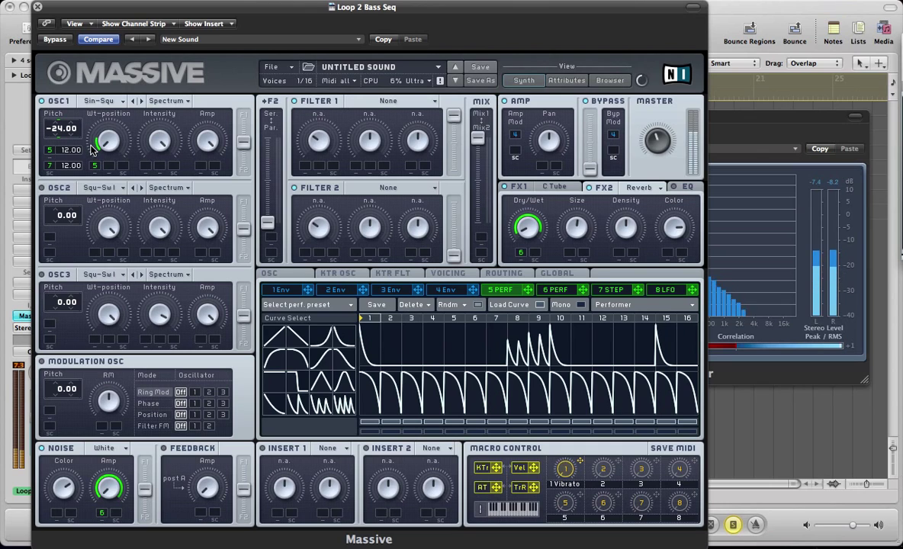
drag(90, 142, 84, 107)
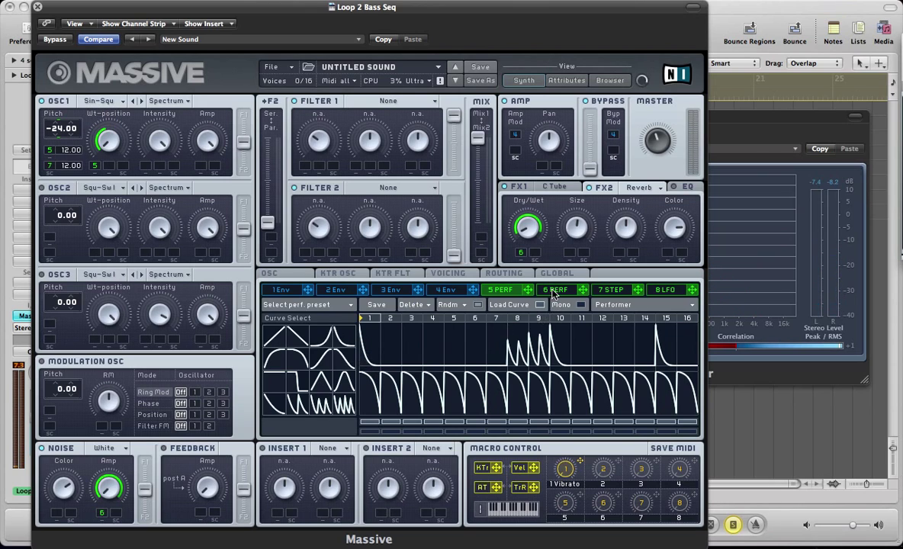
click(610, 290)
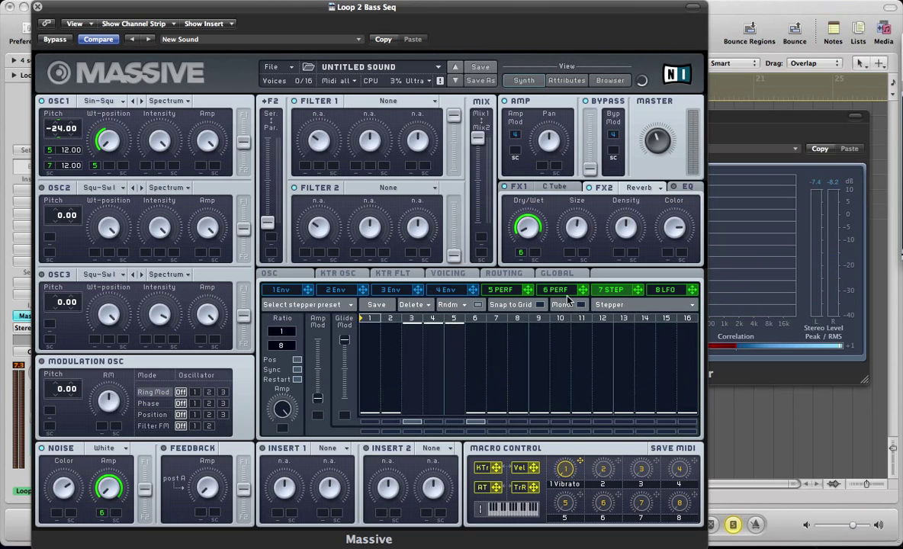
click(504, 291)
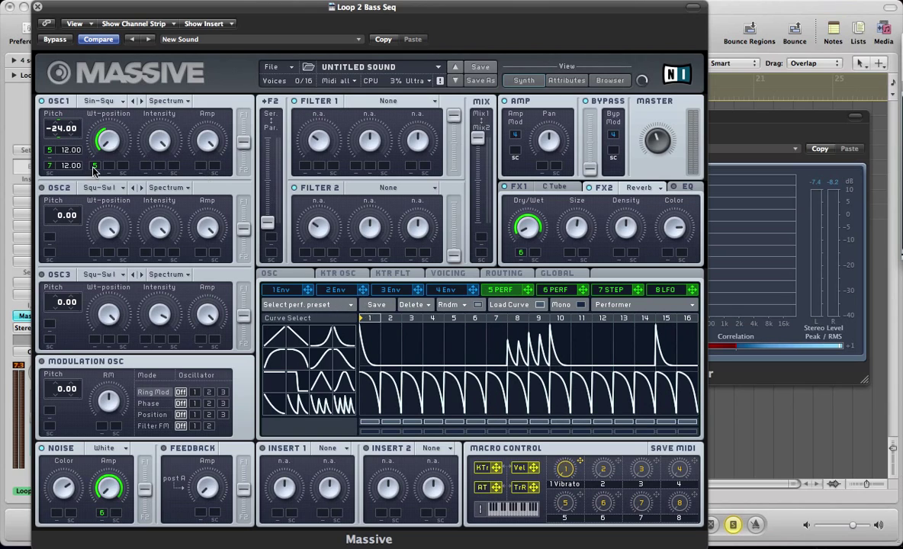
mouse_move(95, 170)
mouse_down()
mouse_move(94, 157)
mouse_move(96, 168)
mouse_up()
- Start and stop playback a few times to audition the sequenced pattern
key(space)
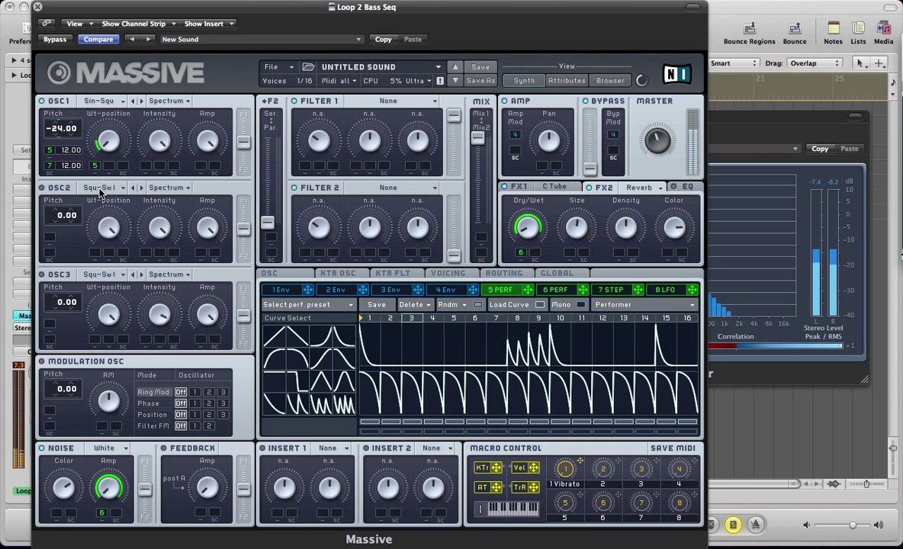
key(space)
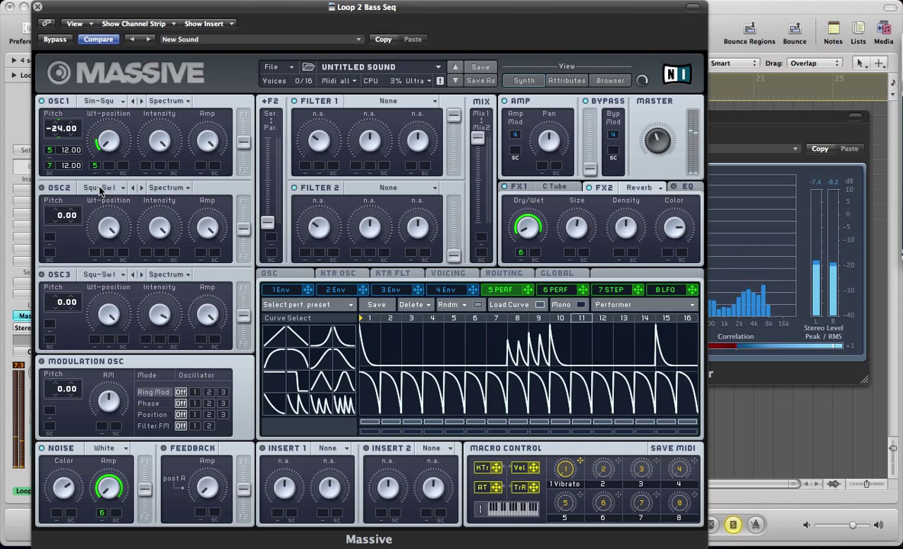
key(space)
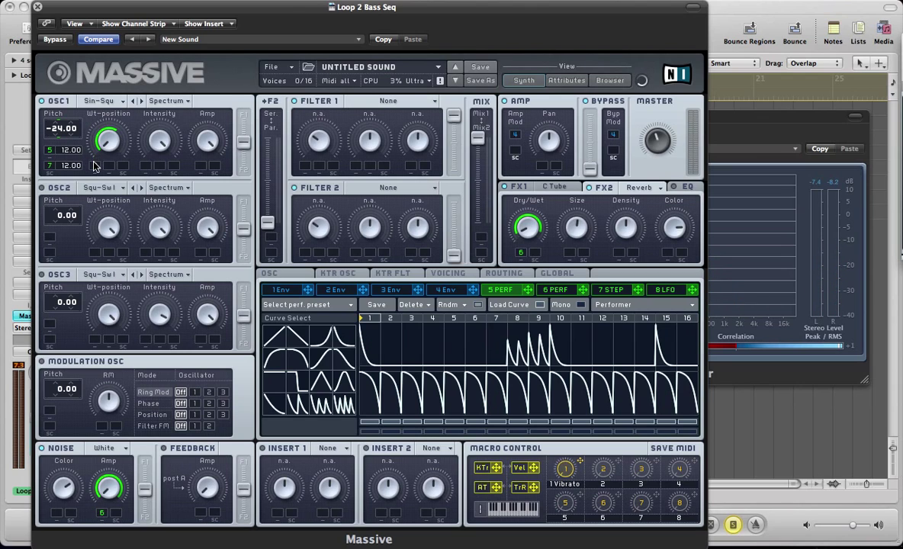
key(space)
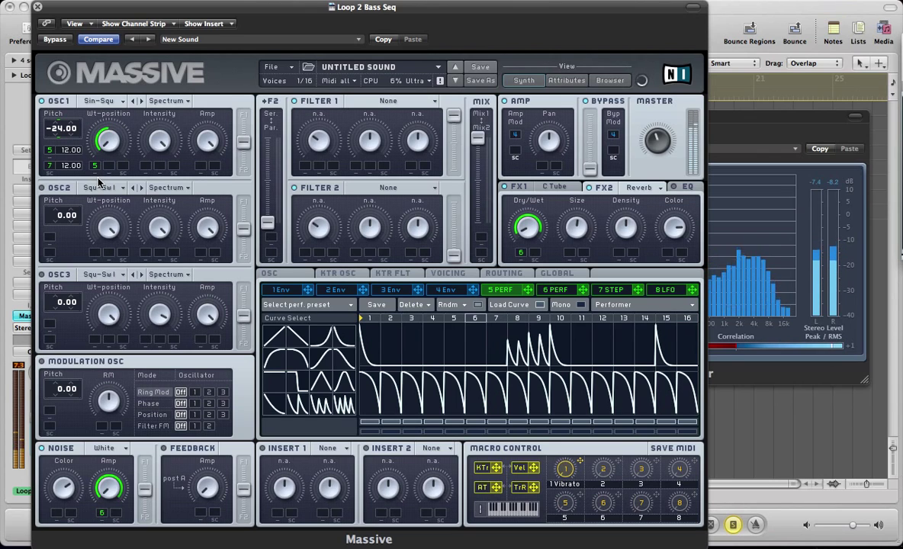
- Look over the Voicing and Routing pages, then settle on the OSC page with pitchbend up 2.00 and down -2.00
click(276, 273)
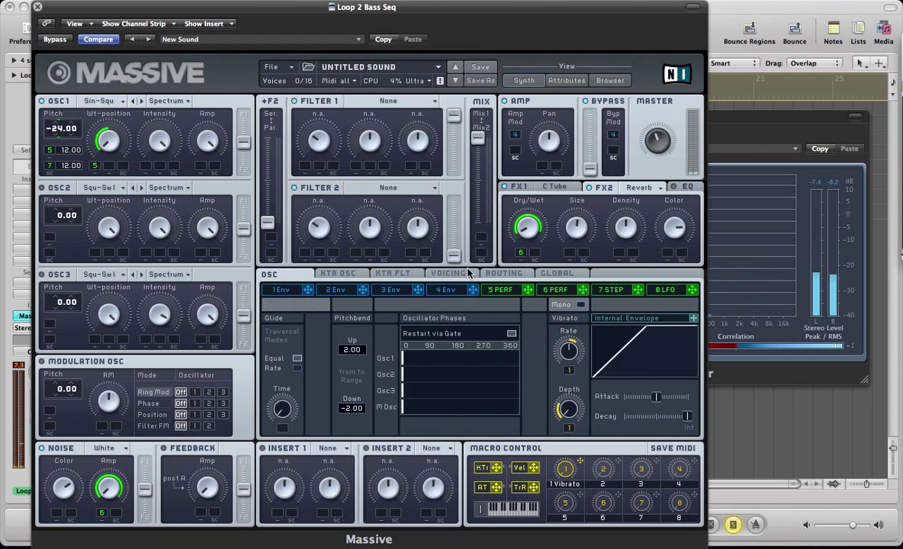
click(454, 273)
click(502, 274)
click(447, 274)
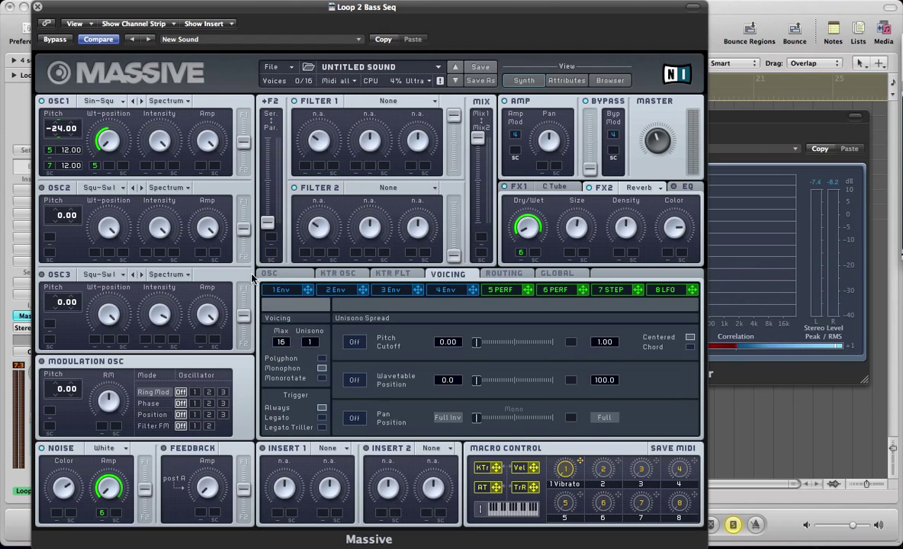
click(272, 274)
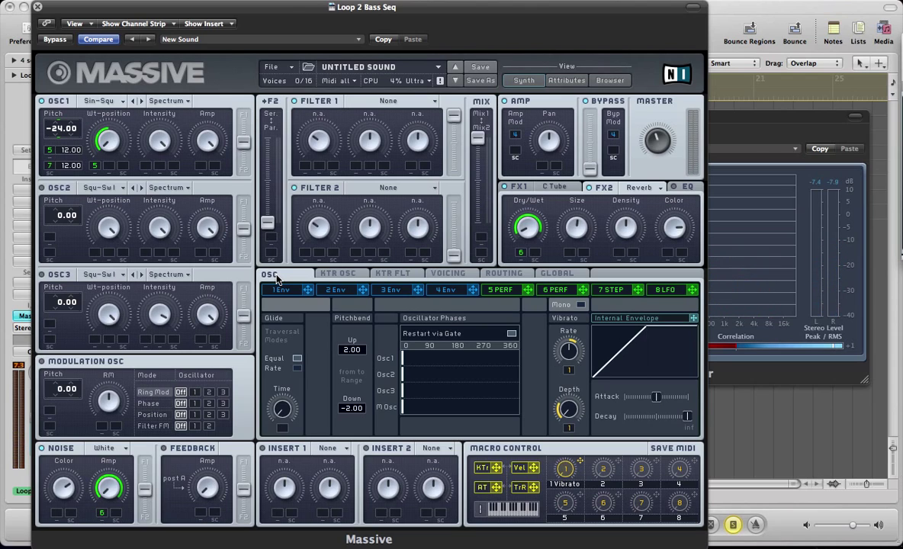
- Close the Massive window with Cmd-W and deselect the bass sequence regions in the arrangement
key(super+w)
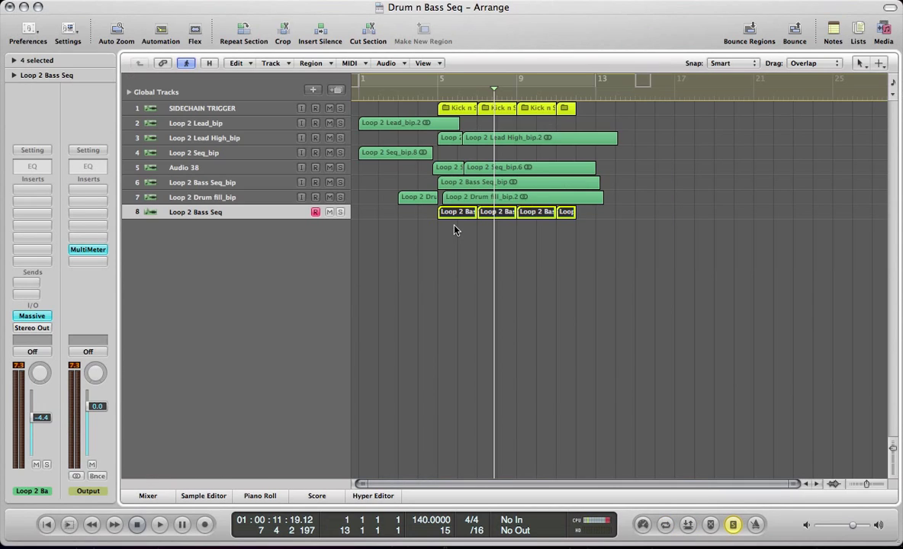
click(454, 230)
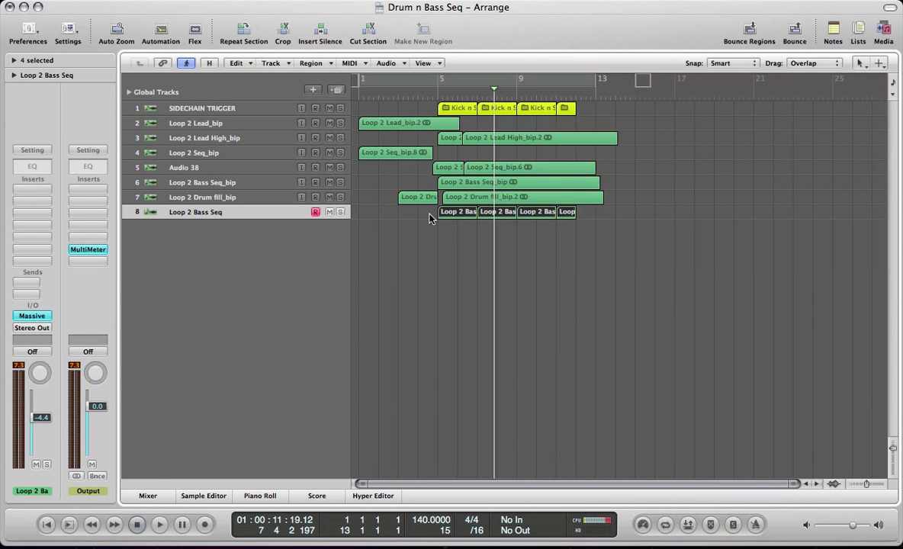